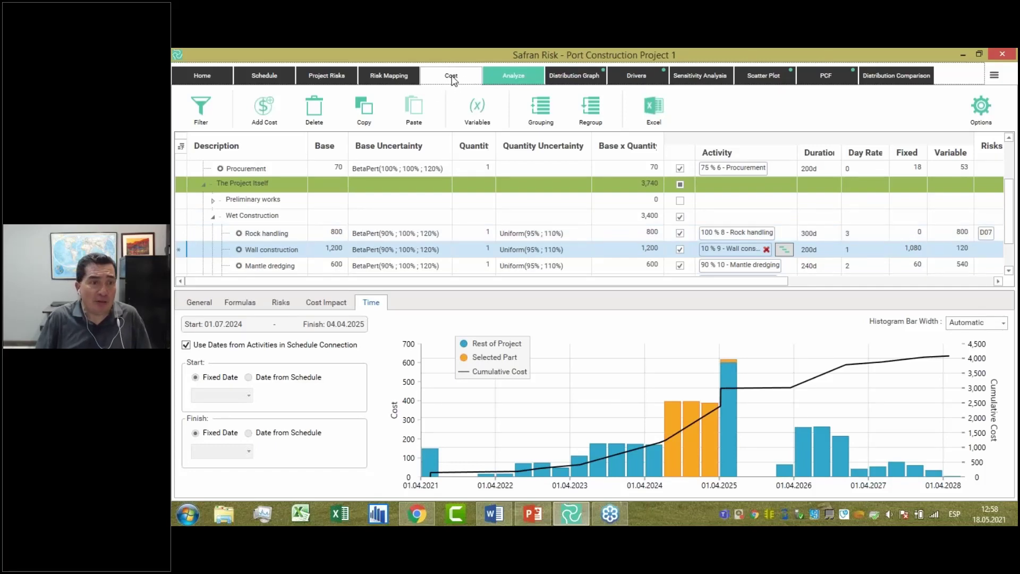
Select the Wall construction cost line under Wet Construction and toggle its inclusion in the cost model
left_click(190, 257)
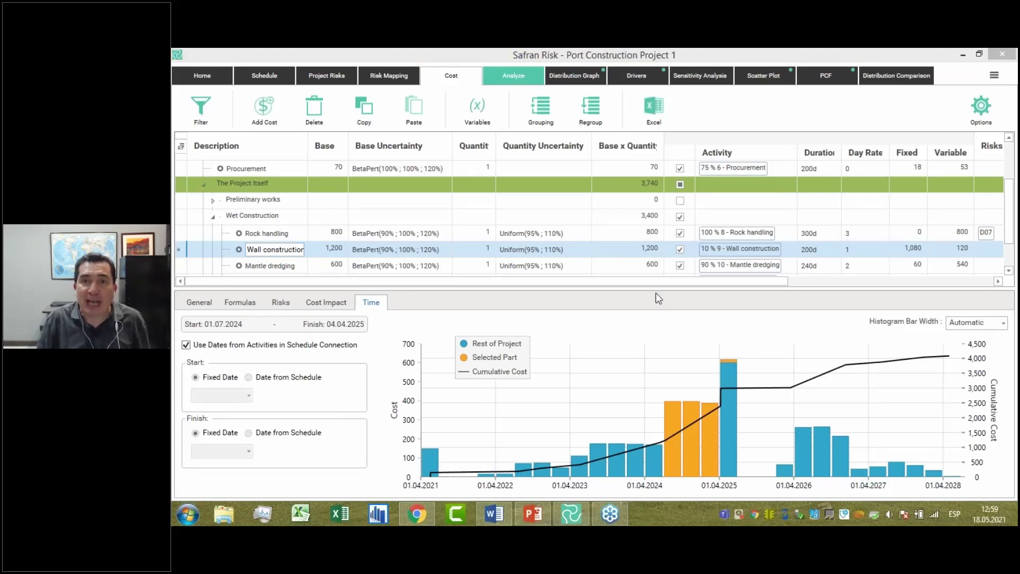
left_click(331, 250)
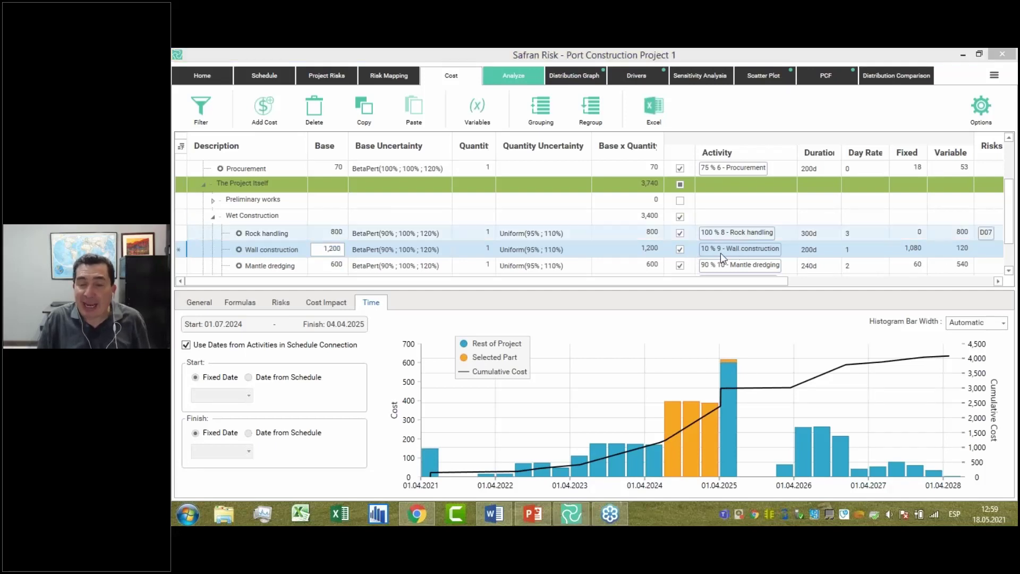
left_click(680, 250)
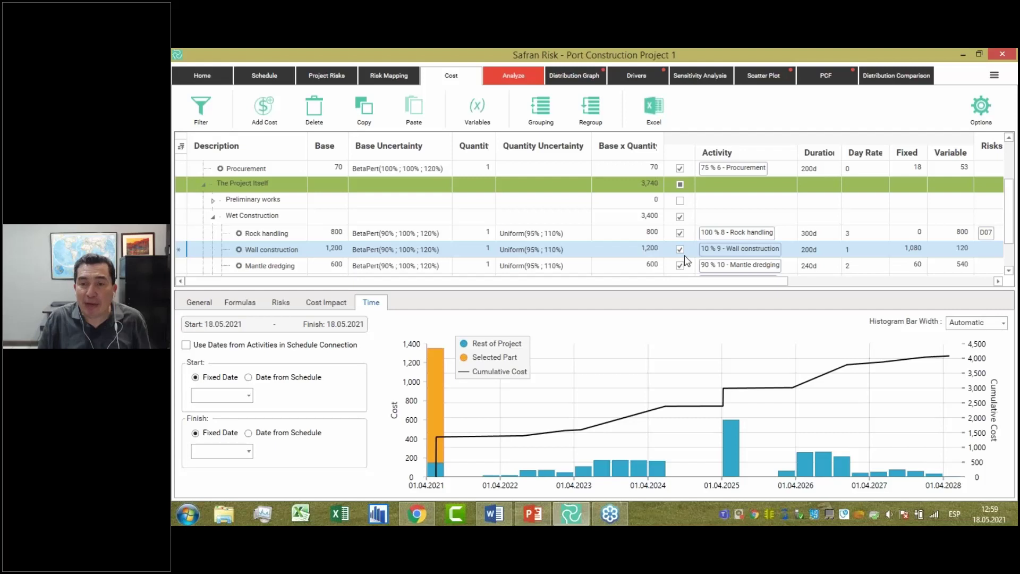
Set the fraction of the Wall construction cost linked to activity 9 - Wall construction to 100%
mouse_move(791, 257)
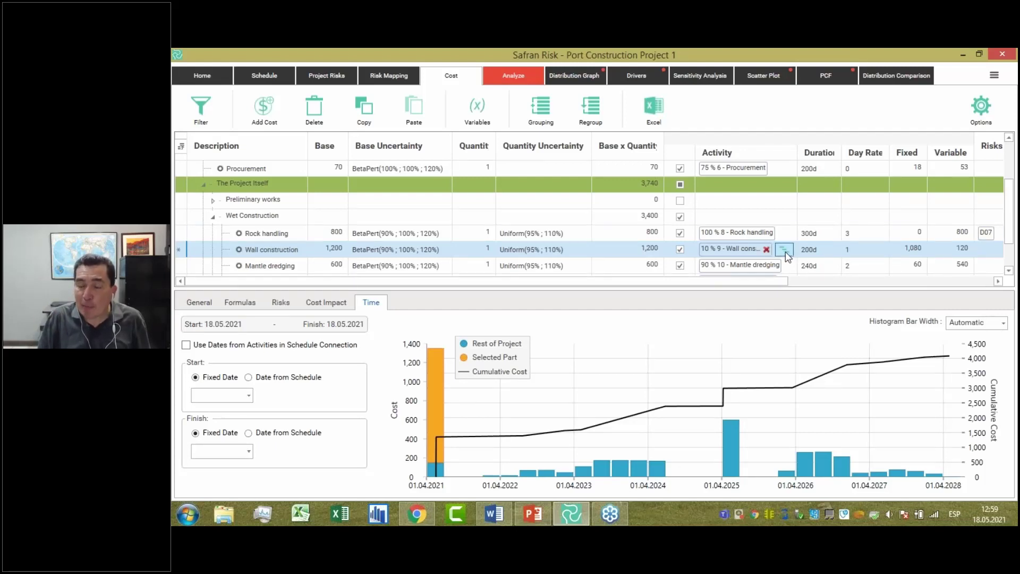
left_click(785, 251)
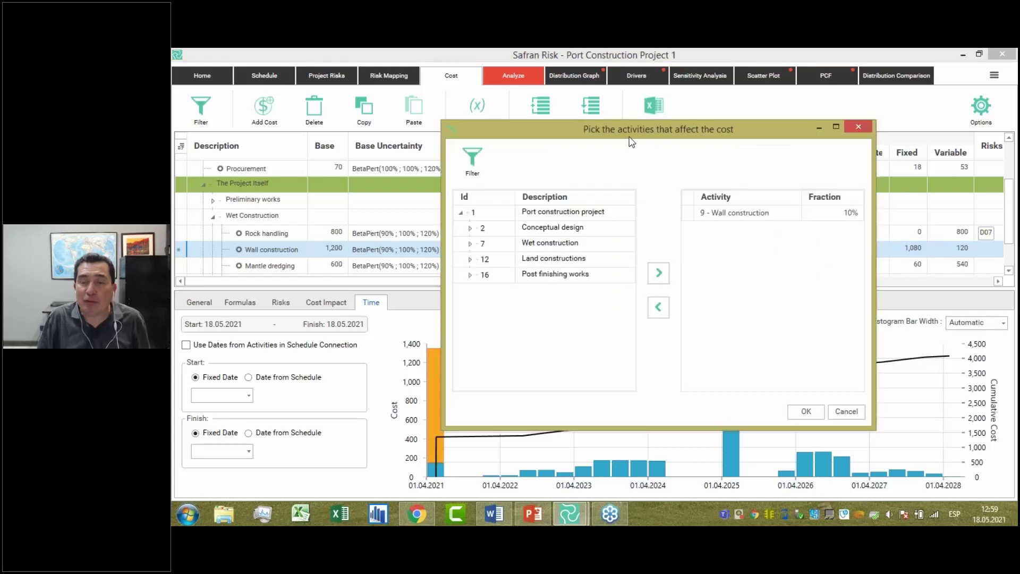
left_click(832, 217)
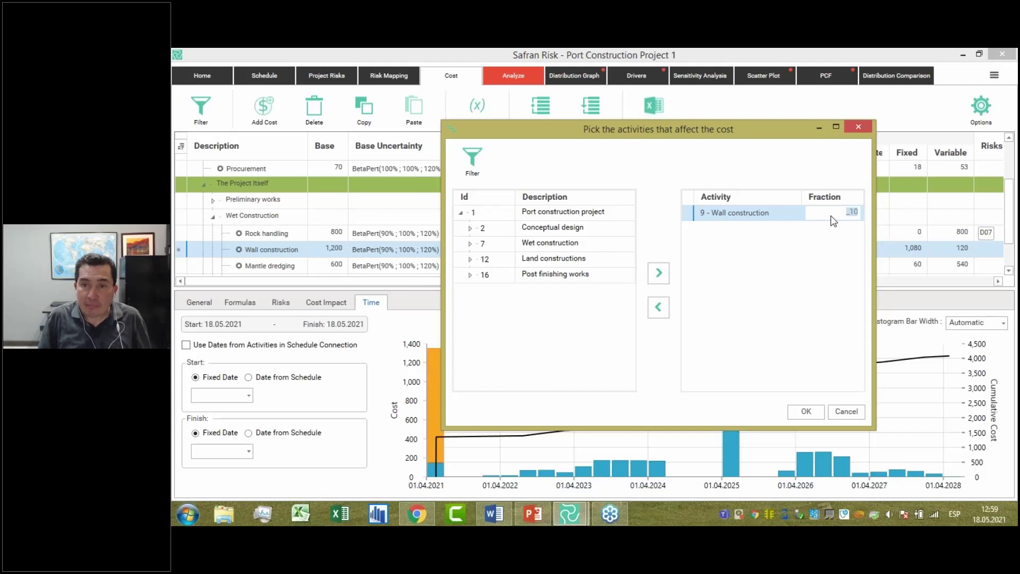
left_click_drag(769, 130, 668, 99)
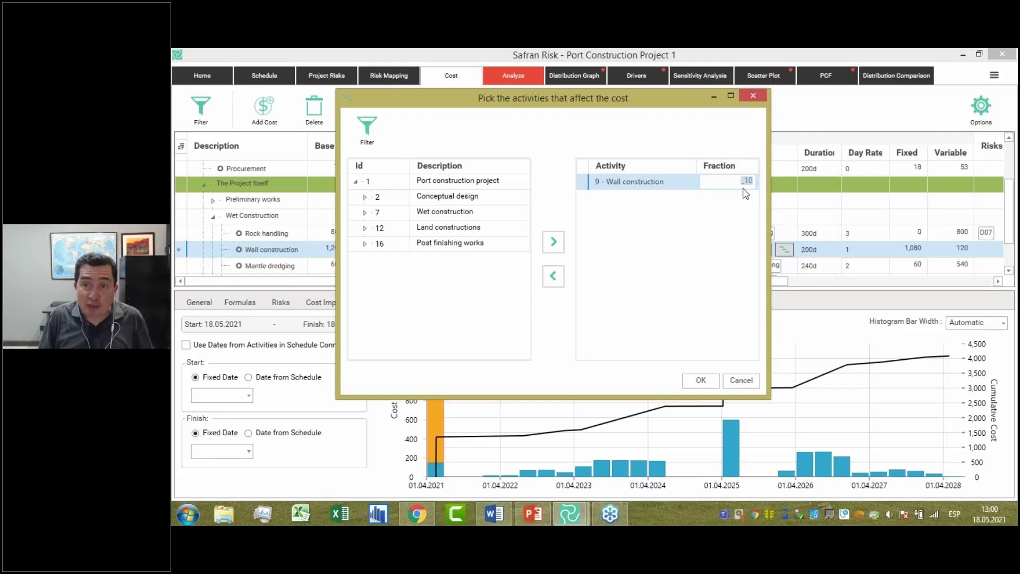
type("100")
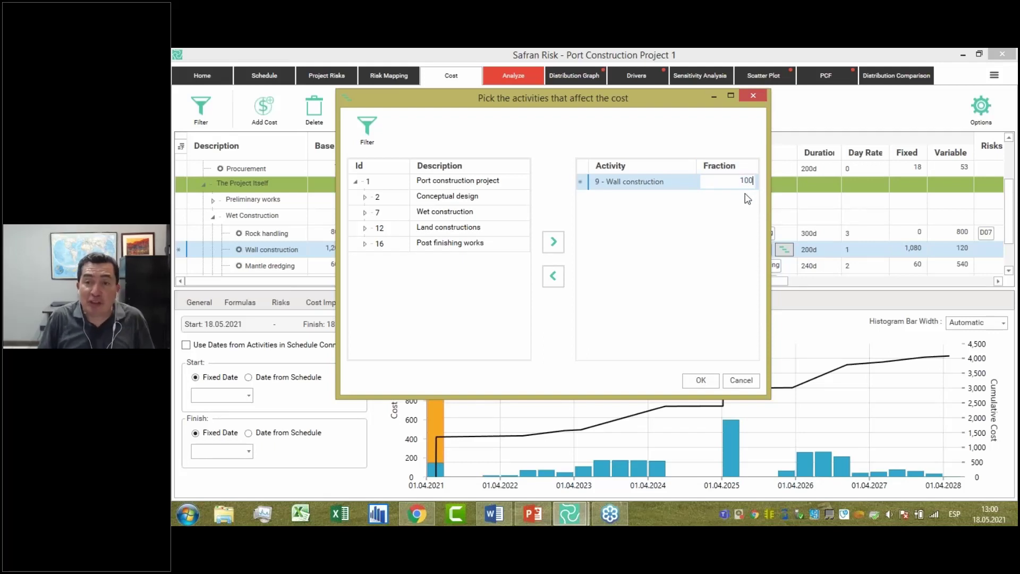
left_click(701, 380)
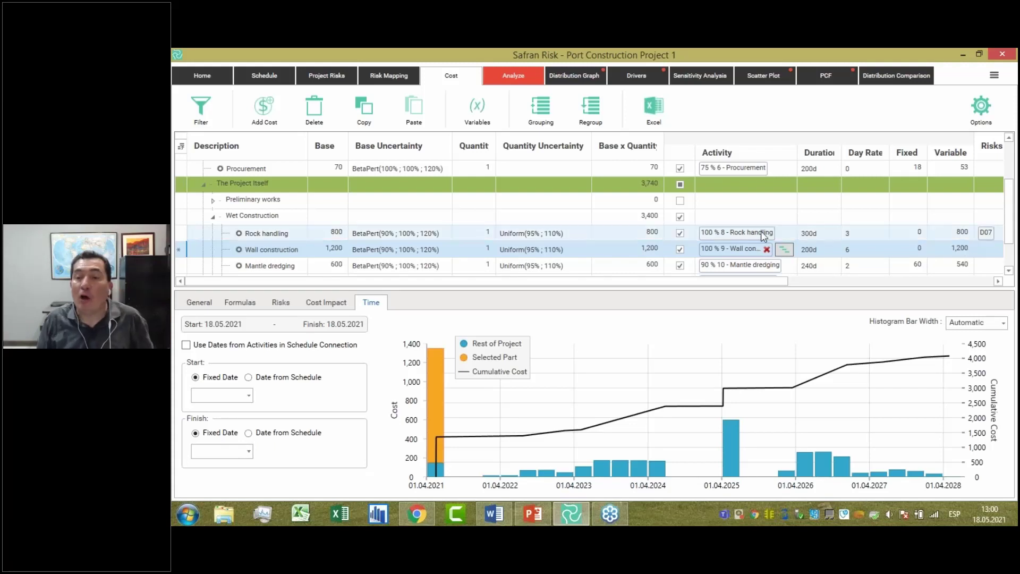
Set the Wall construction cost's linked activity fraction back to 10%
left_click(784, 250)
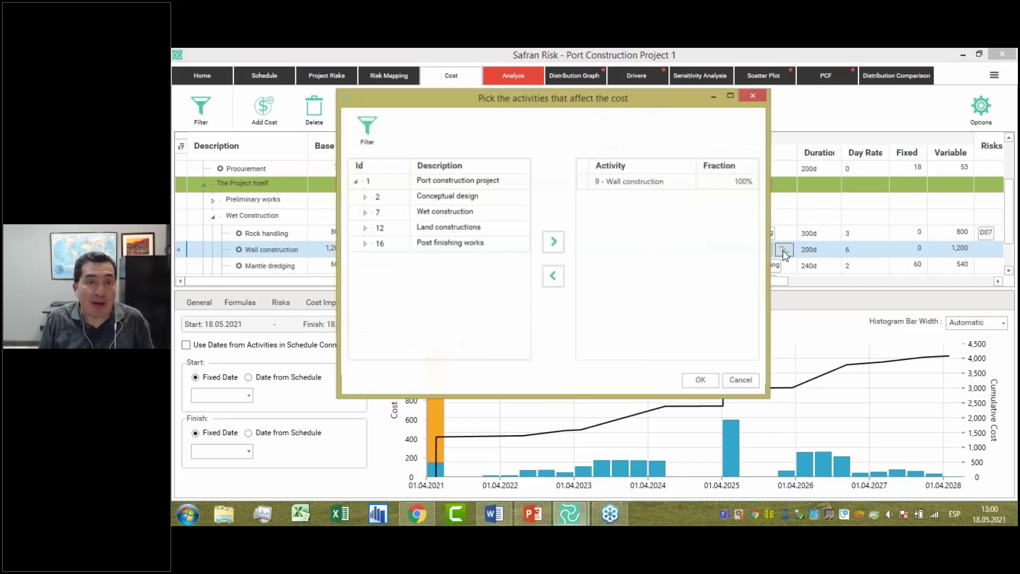
left_click(739, 183)
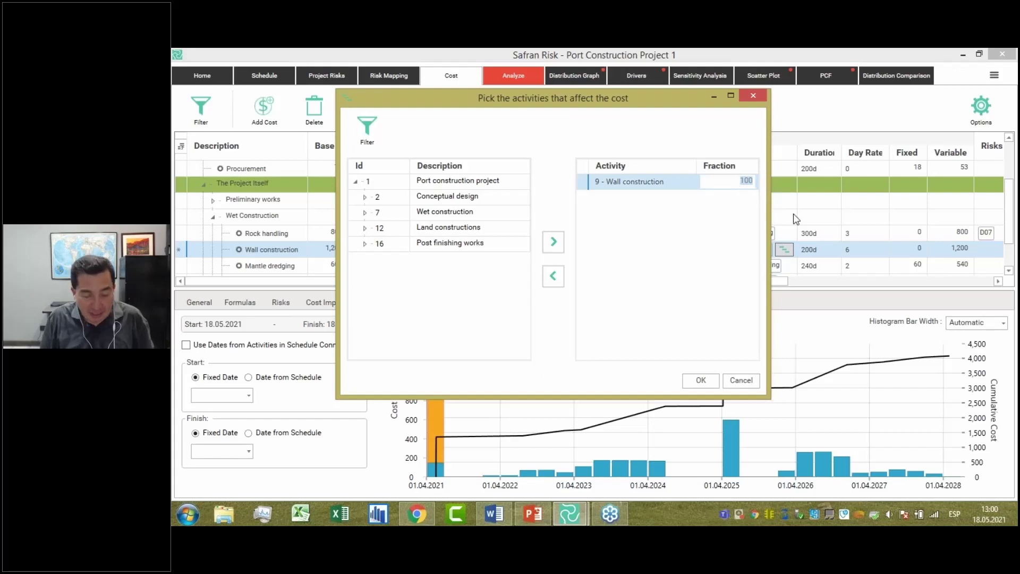
type("10")
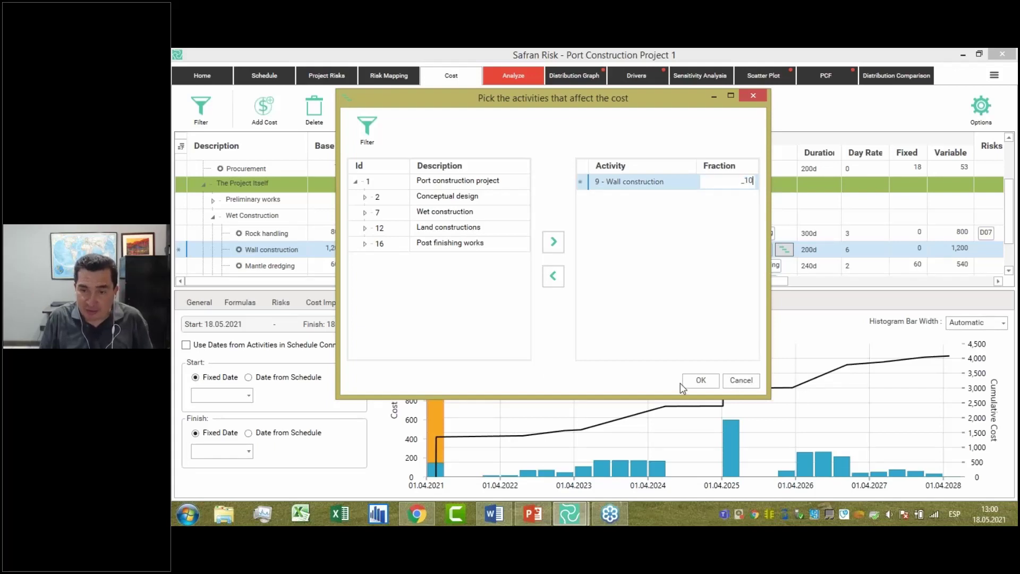
left_click(700, 381)
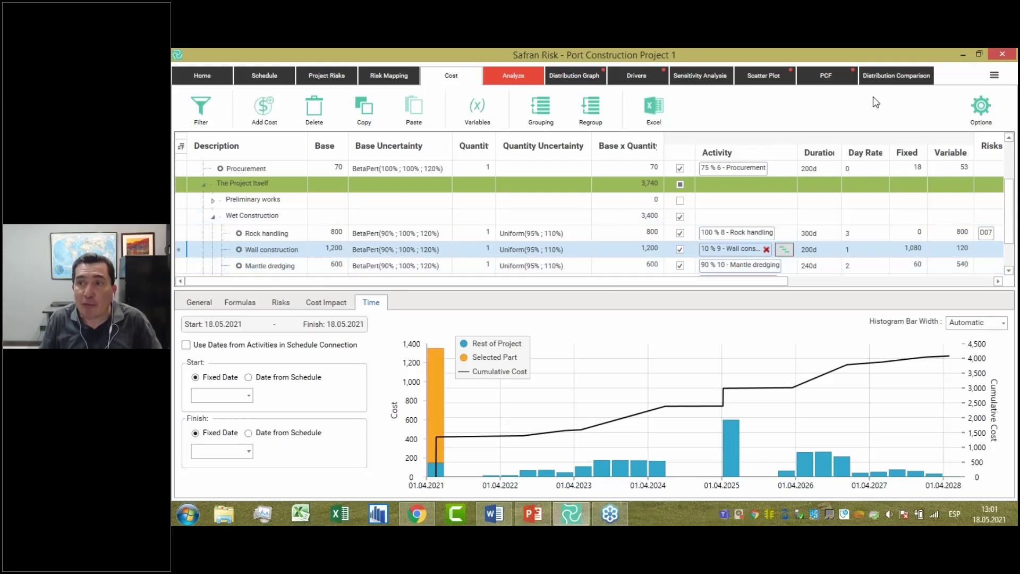
Compare the cost distributions of the entire project in the distribution comparison
left_click(877, 80)
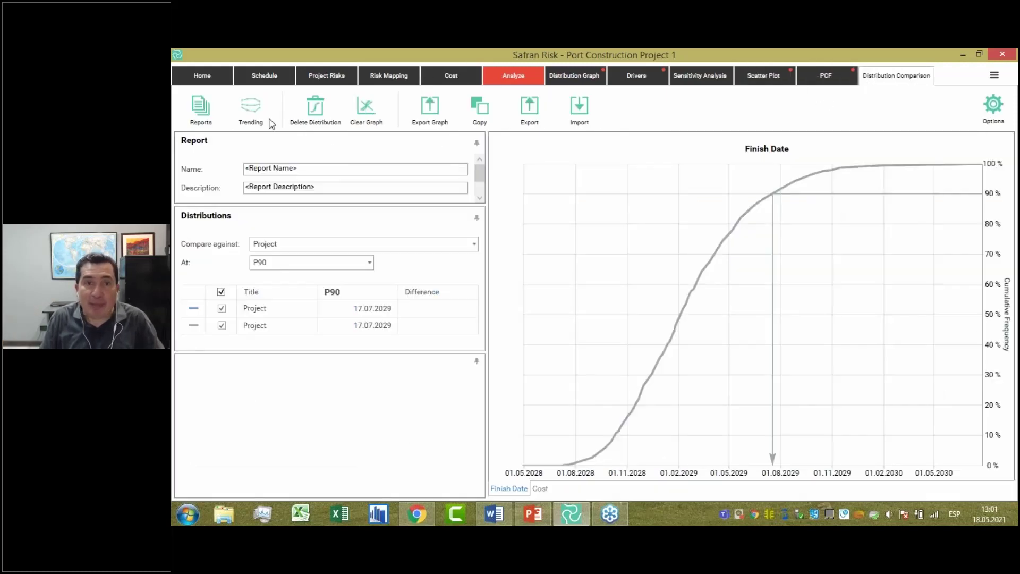
left_click(538, 491)
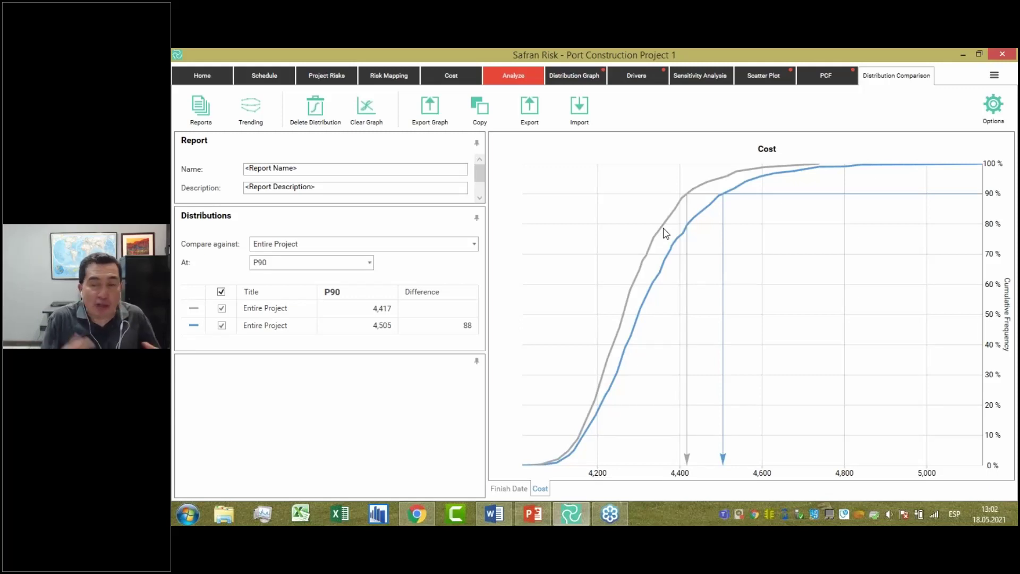
Switch to the PowerPoint presentation, start its slide show from the beginning and swap Presenter View with the slide show
left_click(530, 514)
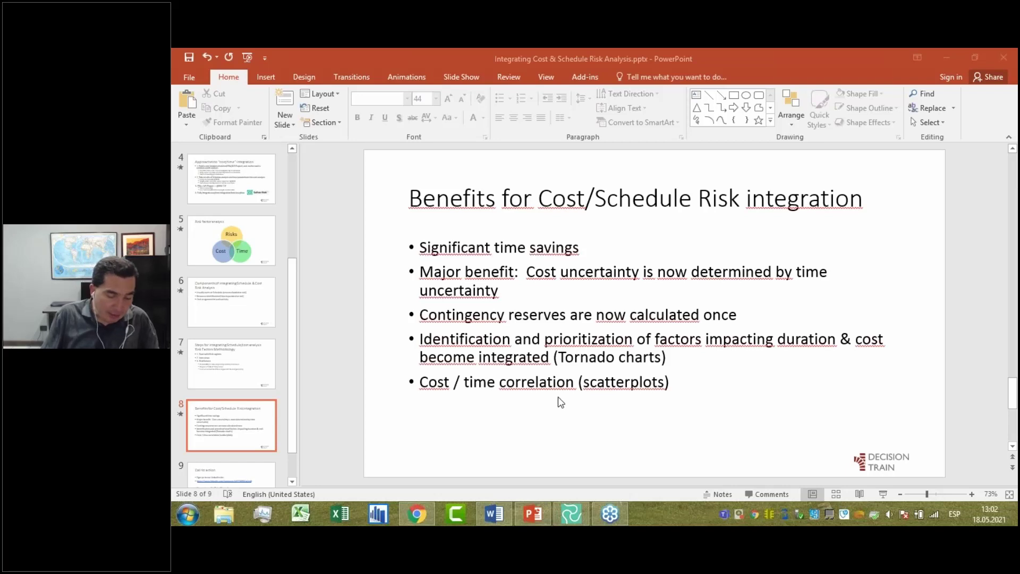
left_click(533, 513)
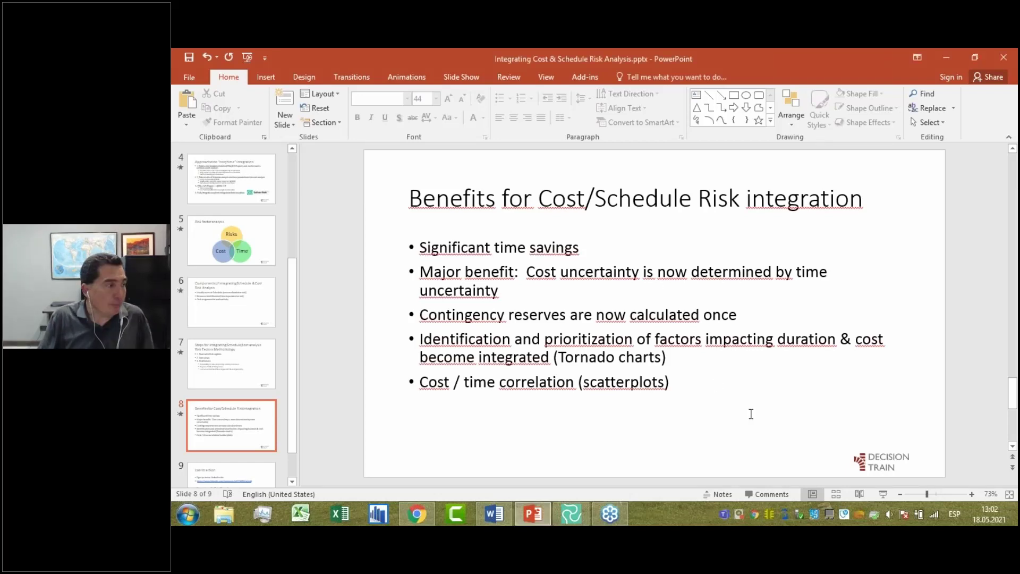
key("F5")
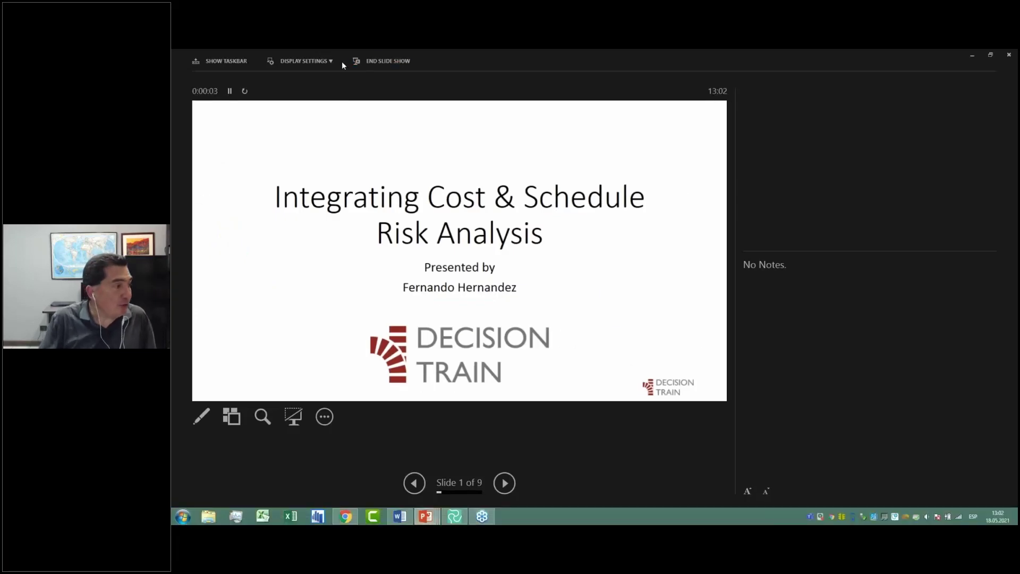
left_click(313, 61)
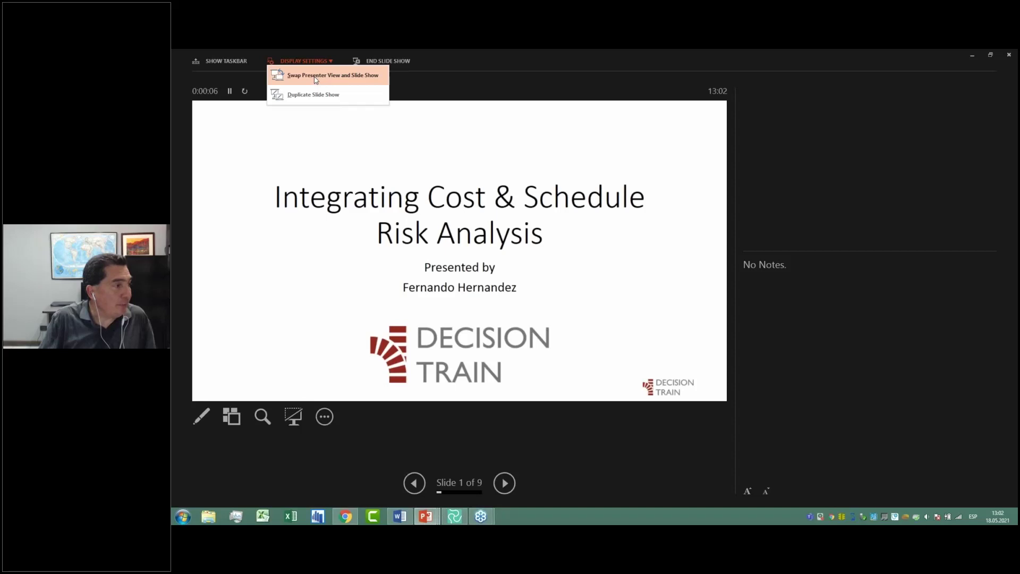
left_click(315, 76)
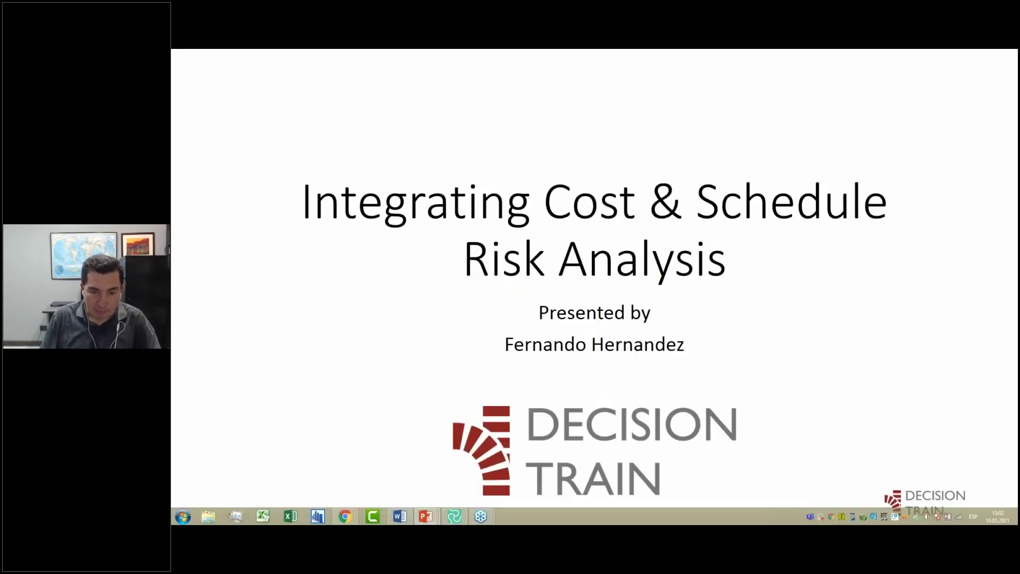
Advance the slide show through the opening slides to the fully revealed 'Approaches to "cost/time" integration' slide
key("Right")
key("Right")
key("Right")
key("Right")
key("Right")
key("Right")
key("Right")
key("Right")
key("Right")
key("Right")
key("Right")
key("Right")
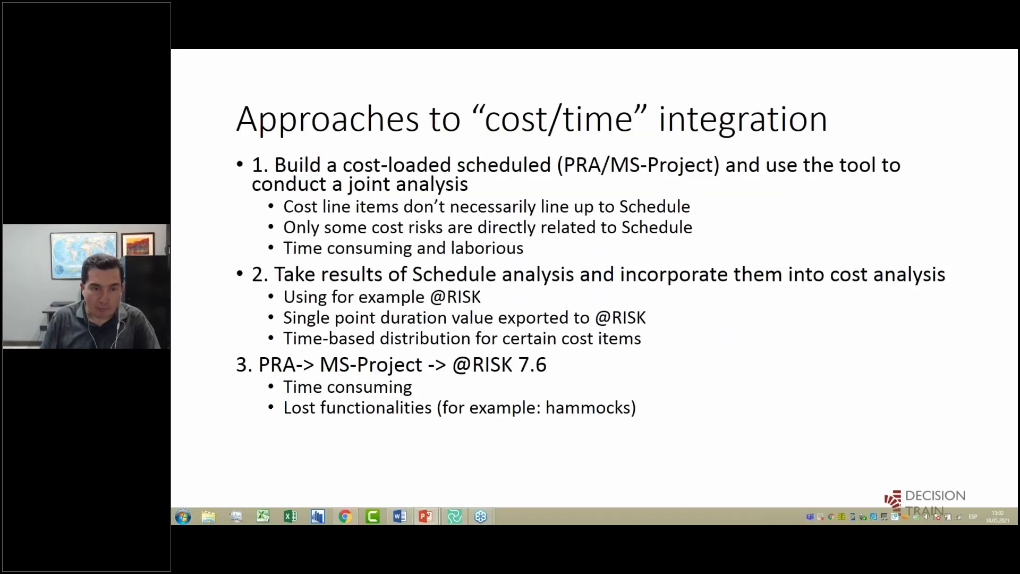